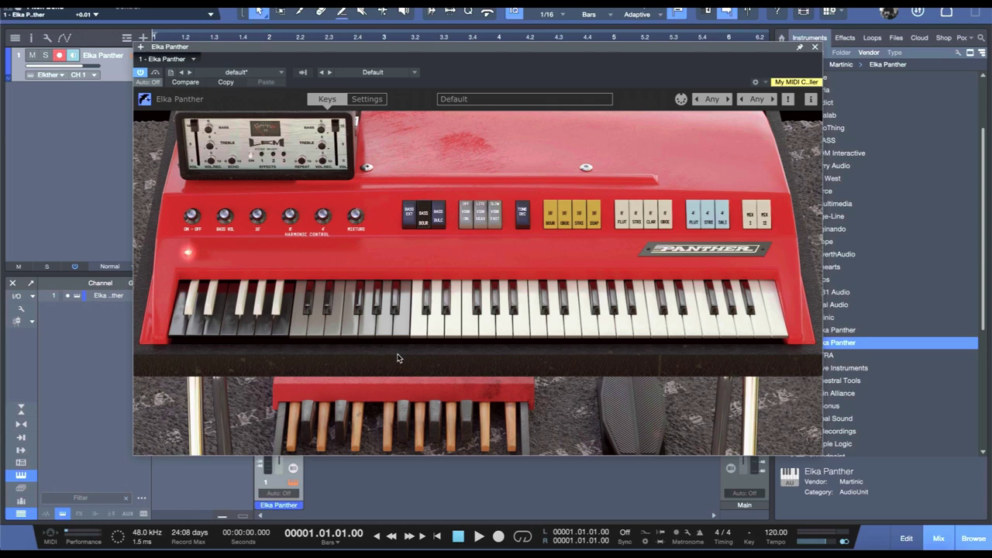
Load the Pink Cheeze preset in the Elka Panther organ
left_click(385, 75)
left_click(485, 94)
left_click(370, 74)
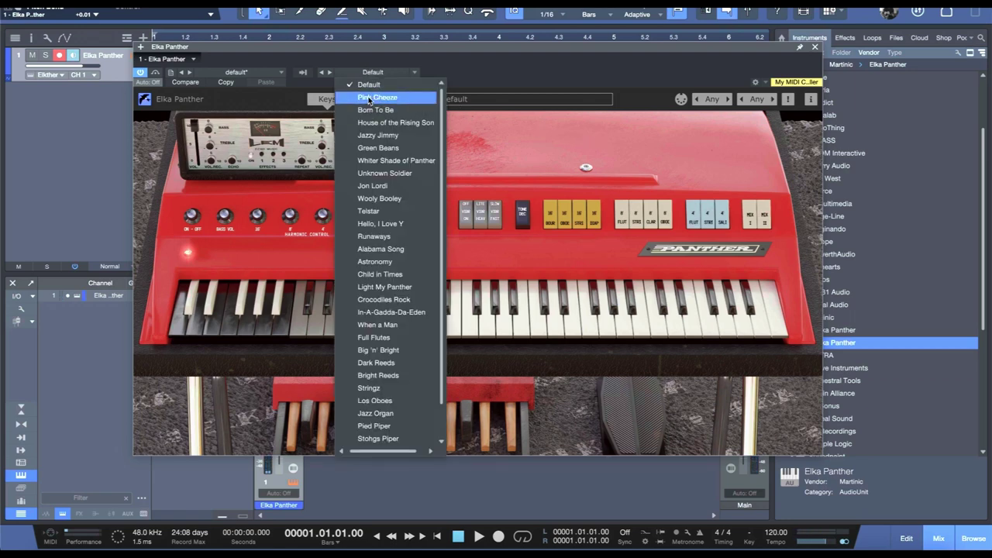
left_click(369, 99)
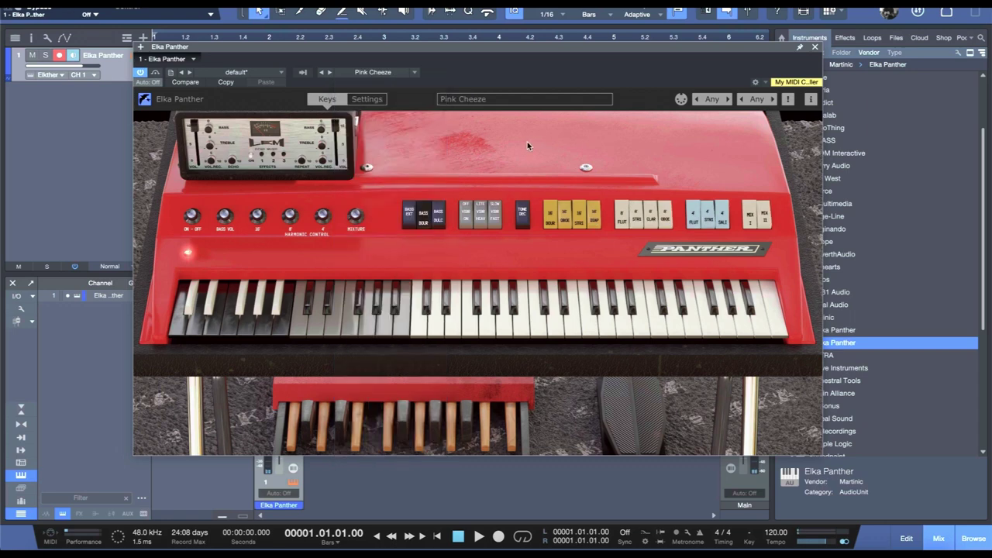
Adjust the master Noise level in the organ's settings, and return to the keyboard view
left_click(369, 99)
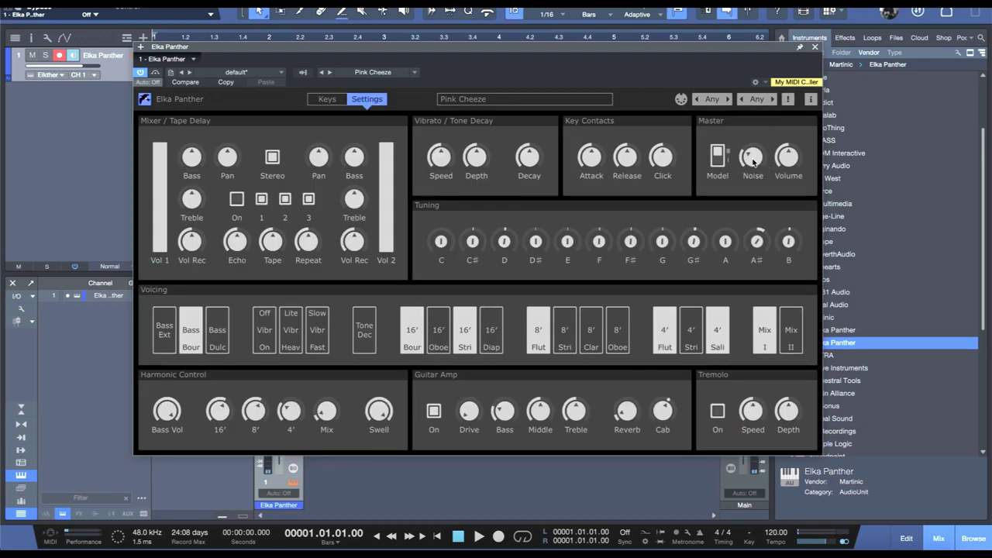
left_click_drag(750, 161, 745, 192)
left_click(325, 99)
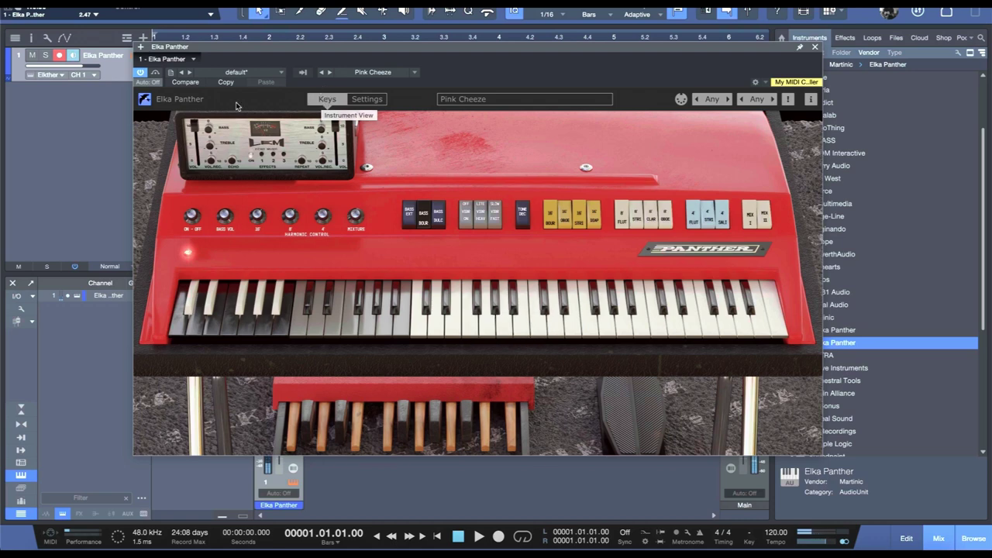
Play the three lowest natural notes on the bass pedals one after another
left_click(293, 443)
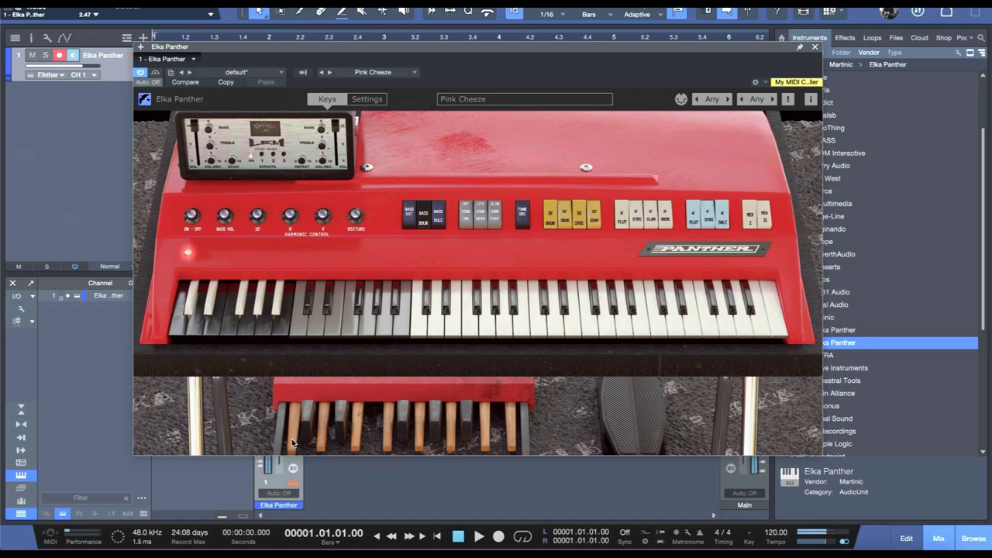
left_click(321, 443)
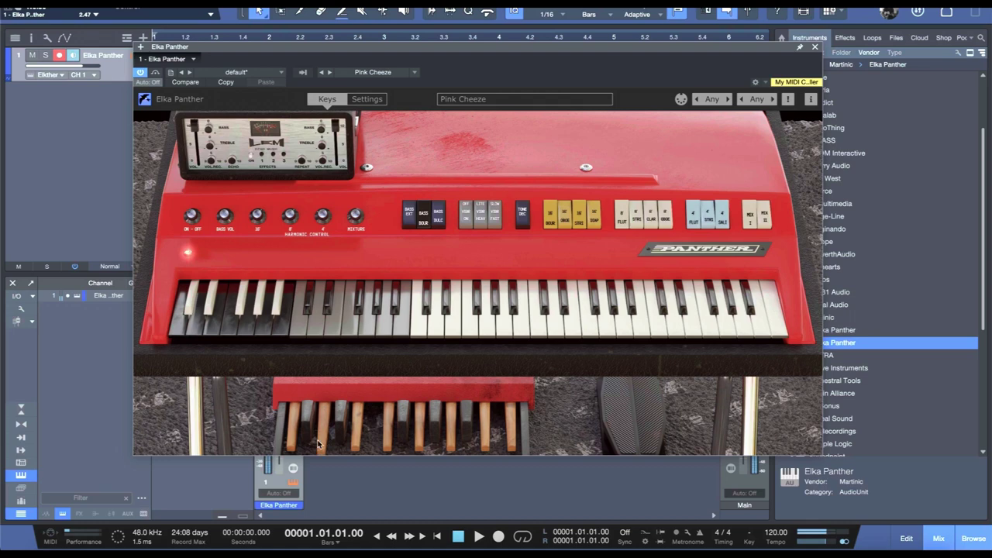
left_click(357, 443)
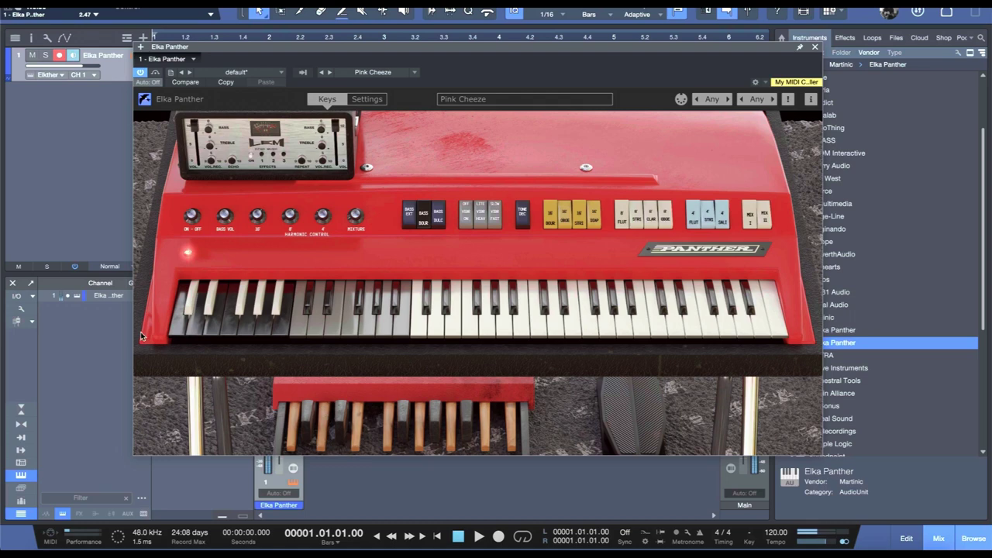
Play single notes from the white, grey and black sections of the organ keyboard to hear each range
left_click(422, 333)
left_click(302, 332)
left_click(283, 330)
left_click(258, 331)
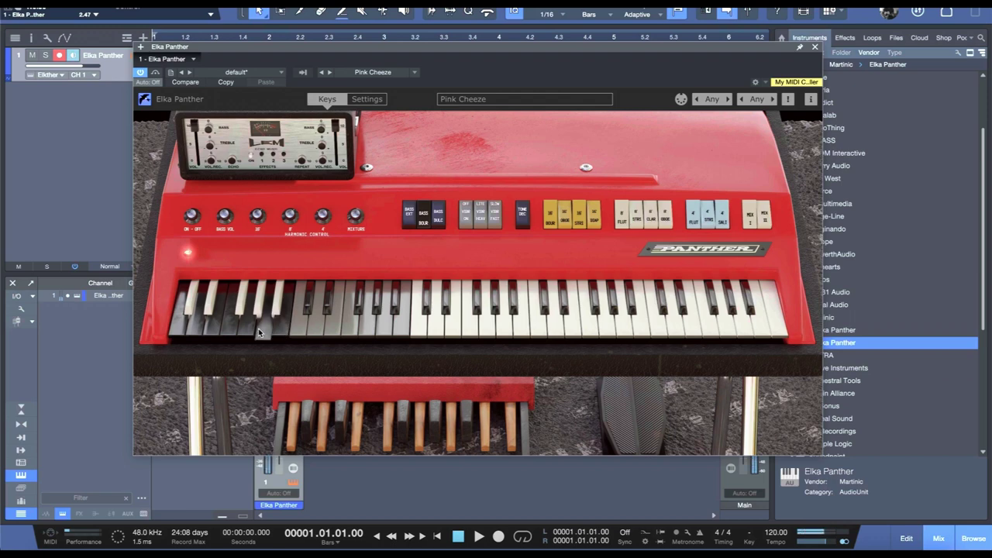
left_click(194, 332)
left_click(178, 332)
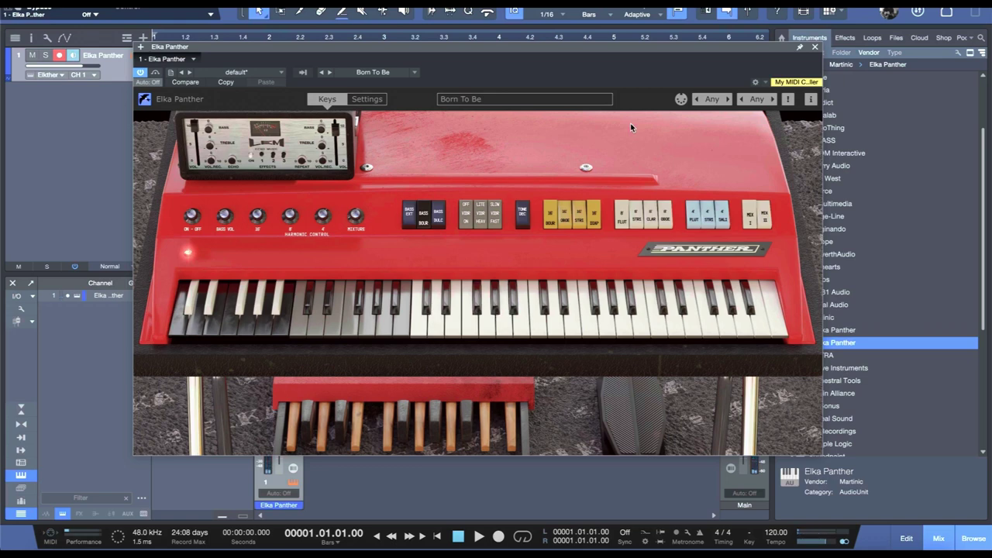
Show the organ's settings and switch the Guitar Amp off and back on to compare the sound
left_click(368, 101)
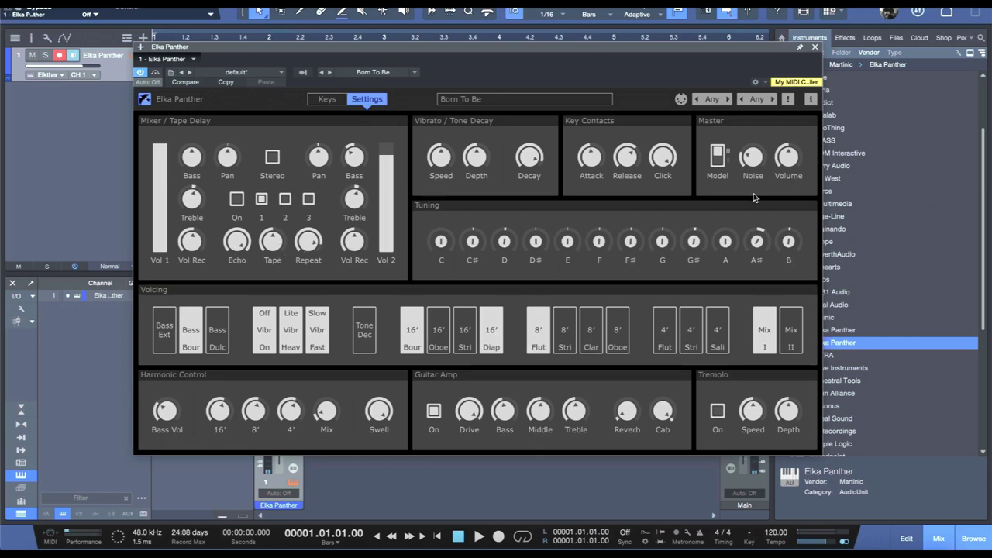
left_click(435, 413)
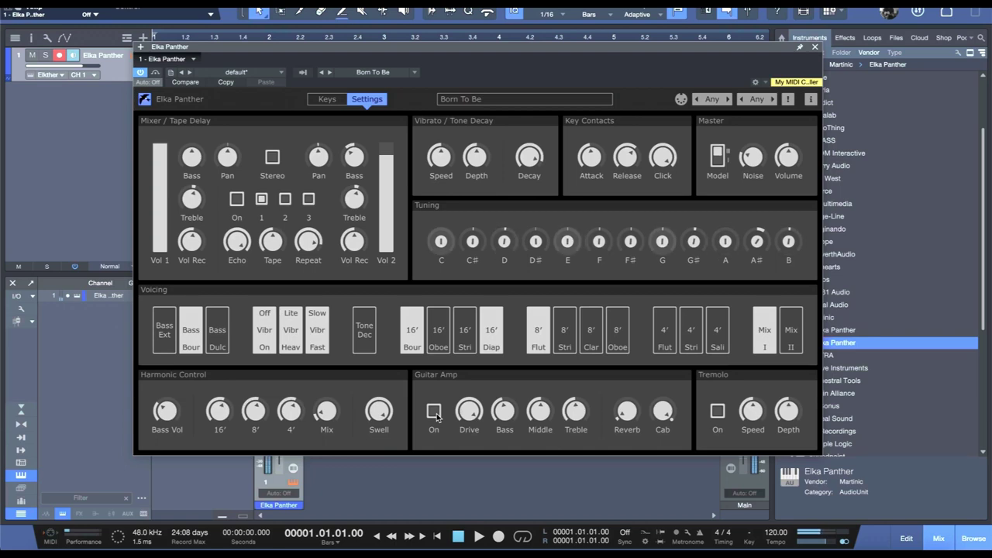
left_click(436, 415)
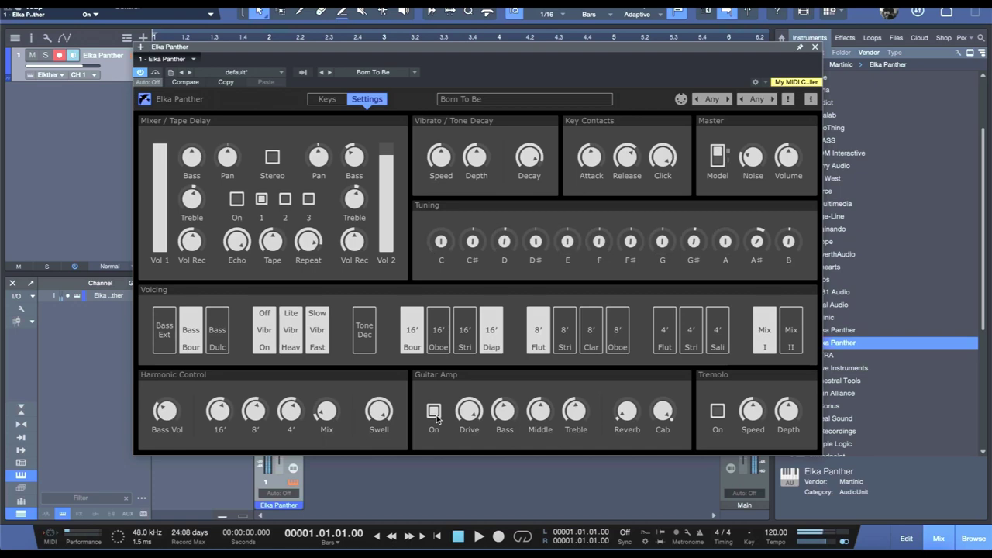
Turn on the Tremolo and the 16' Oboe and 16' Stri voices, and return to the keyboard view
left_click(717, 412)
left_click(443, 345)
left_click(464, 338)
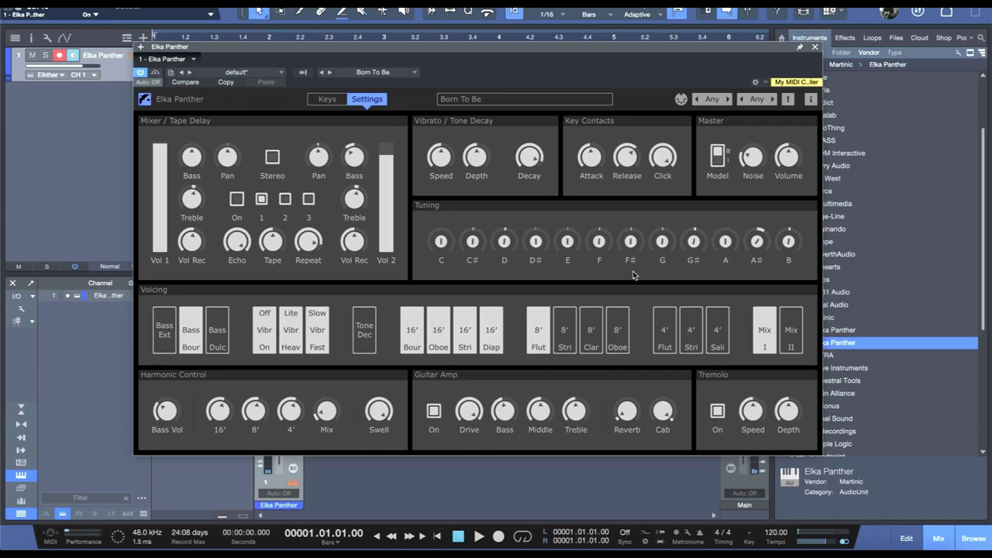
left_click(327, 99)
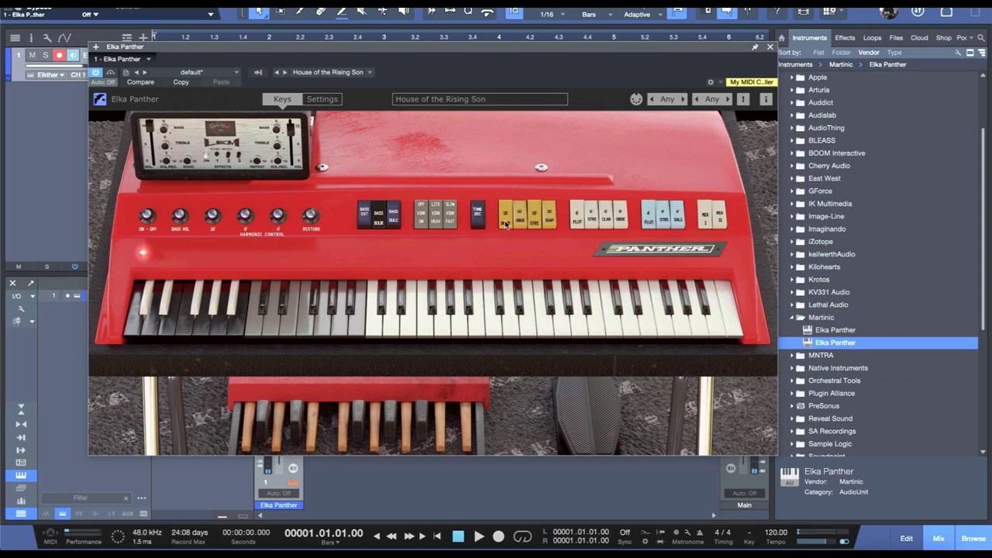
Toggle the 16' Stri, 16' Diap, 8' Stri, 8' Oboe and 8' Clar tabs on the House of the Rising Son preset
left_click(534, 215)
left_click(549, 217)
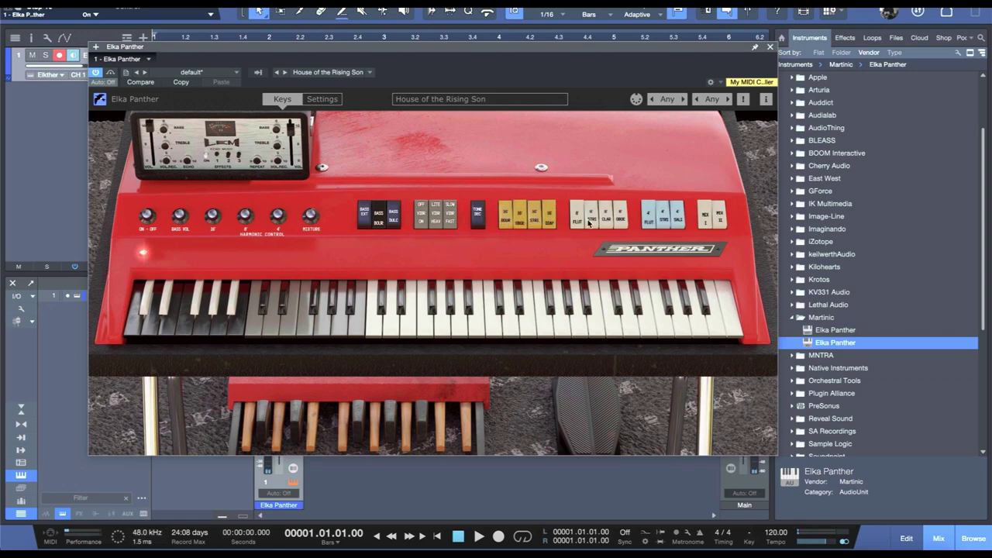
left_click(591, 217)
left_click(619, 217)
left_click(605, 218)
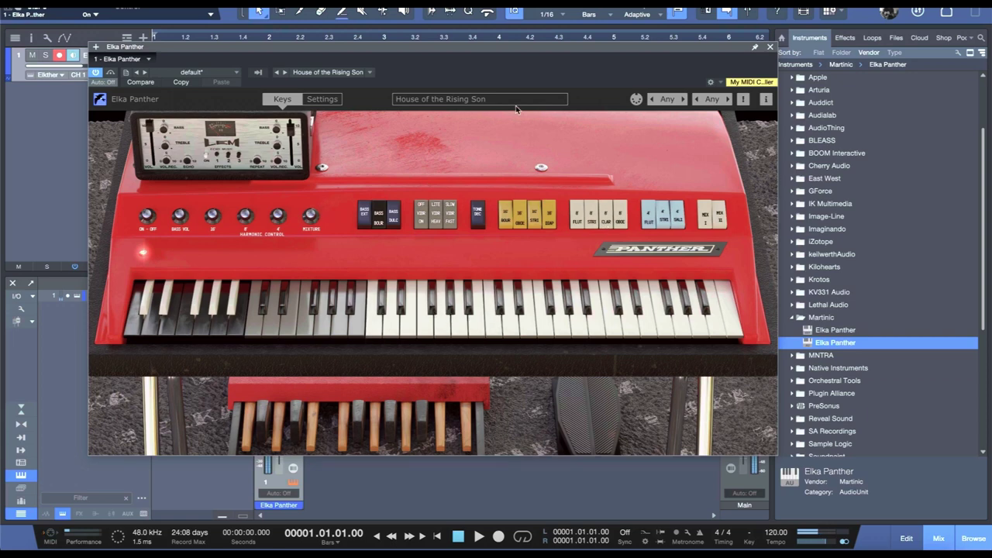
Go through the presets Jazzy Jimmy, Green Beans, Whiter Shade of Panther, Unknown Soldier and Jon Lordi in order, ending on Wooly Booley
left_click(285, 72)
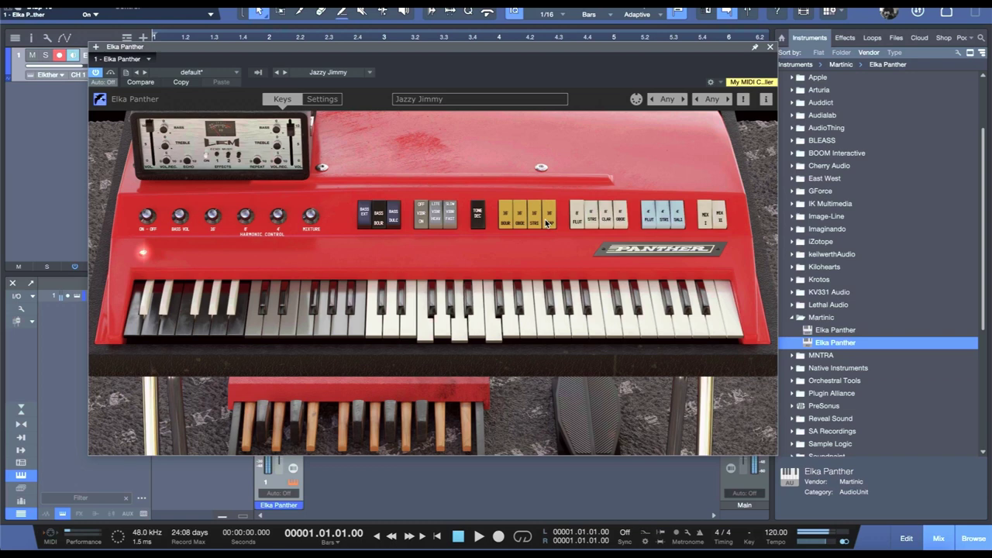
left_click(284, 73)
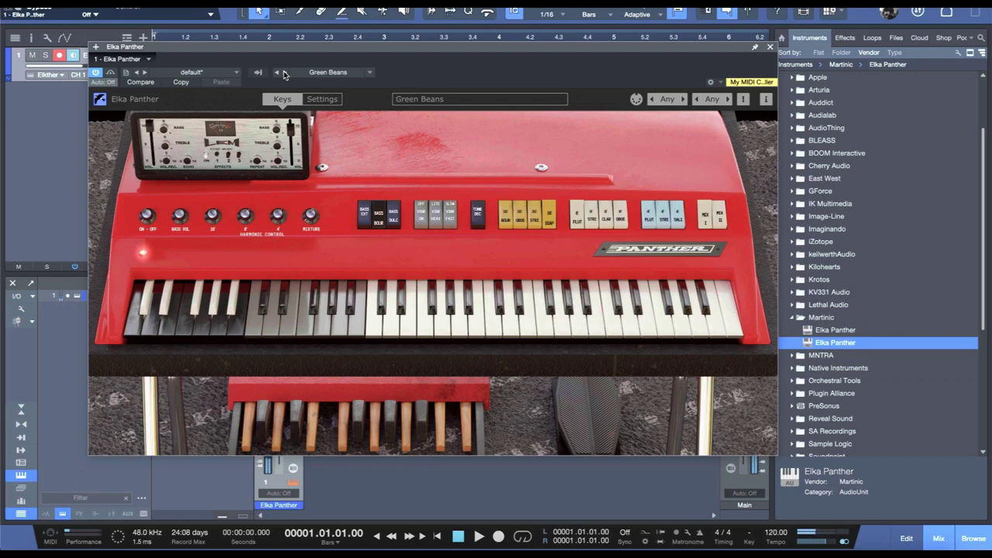
left_click(285, 73)
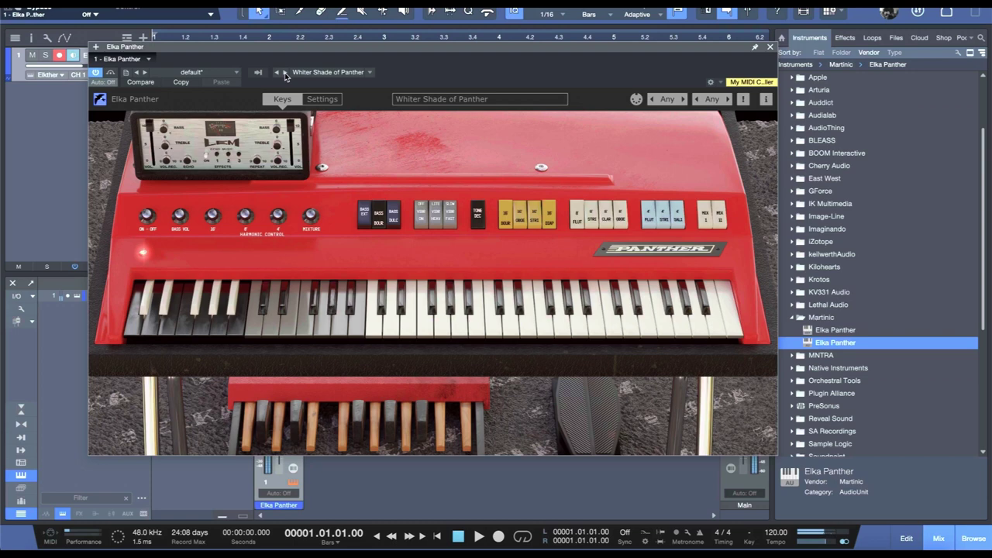
left_click(285, 72)
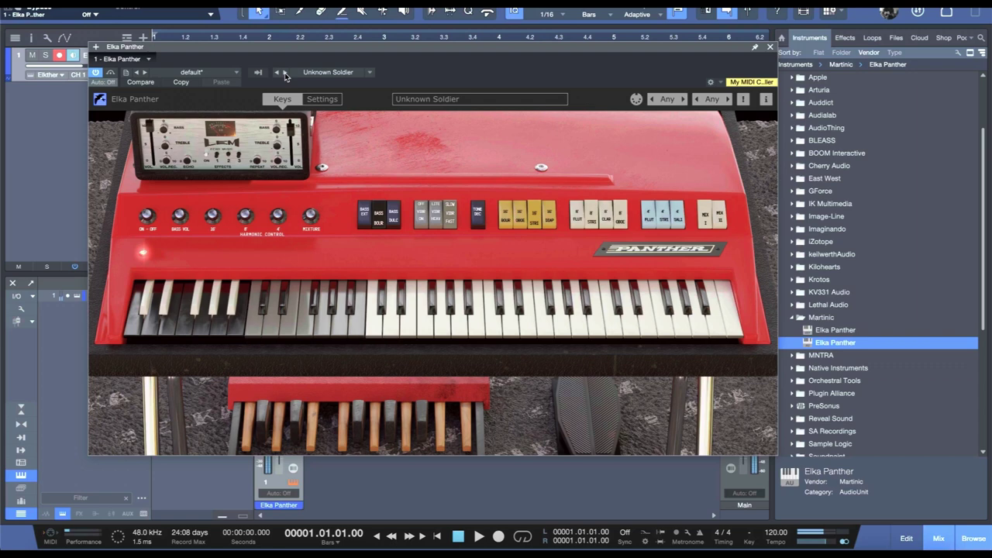
left_click(284, 72)
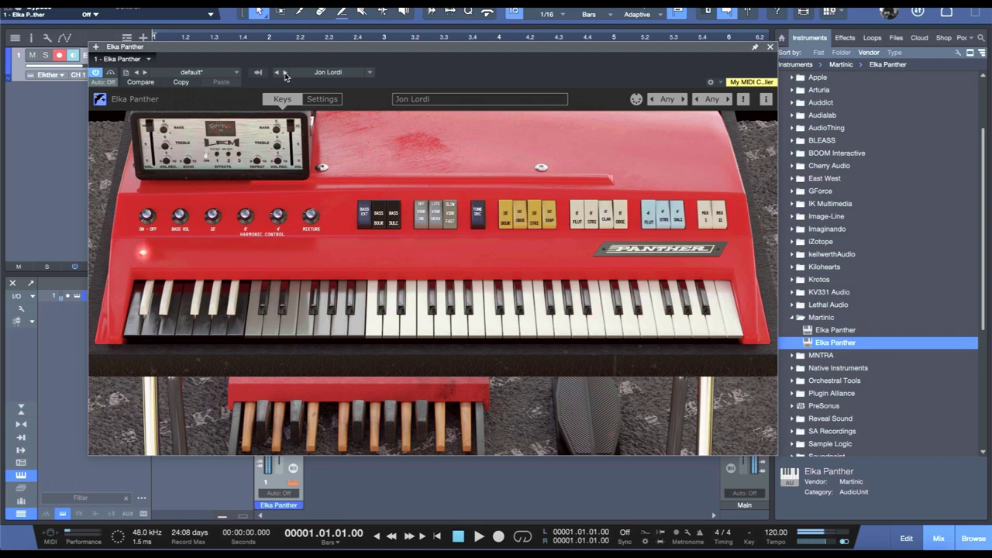
left_click(285, 72)
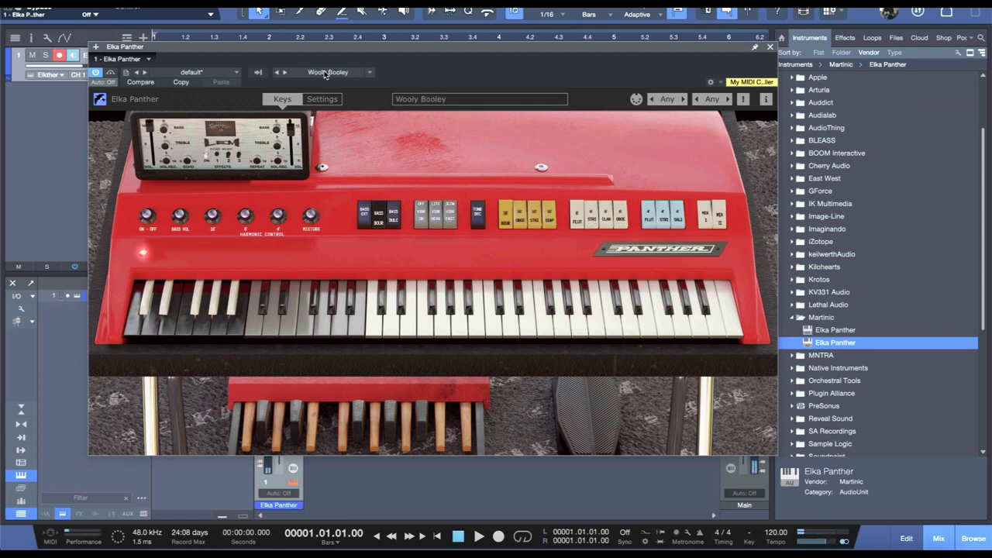